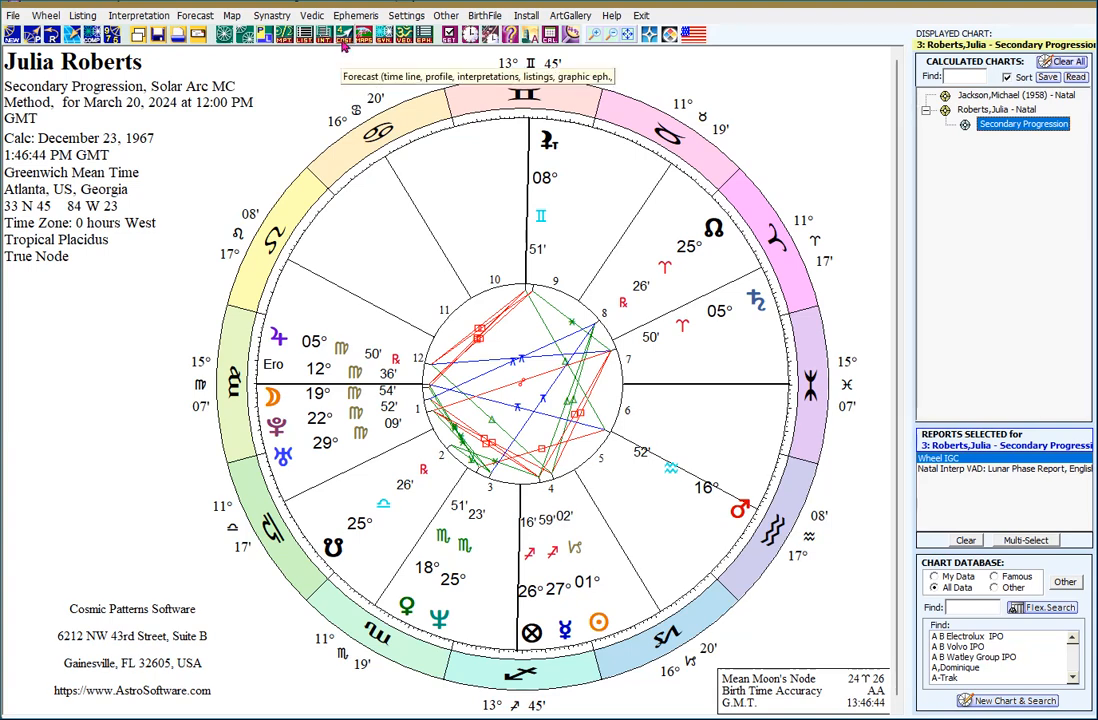
click(343, 36)
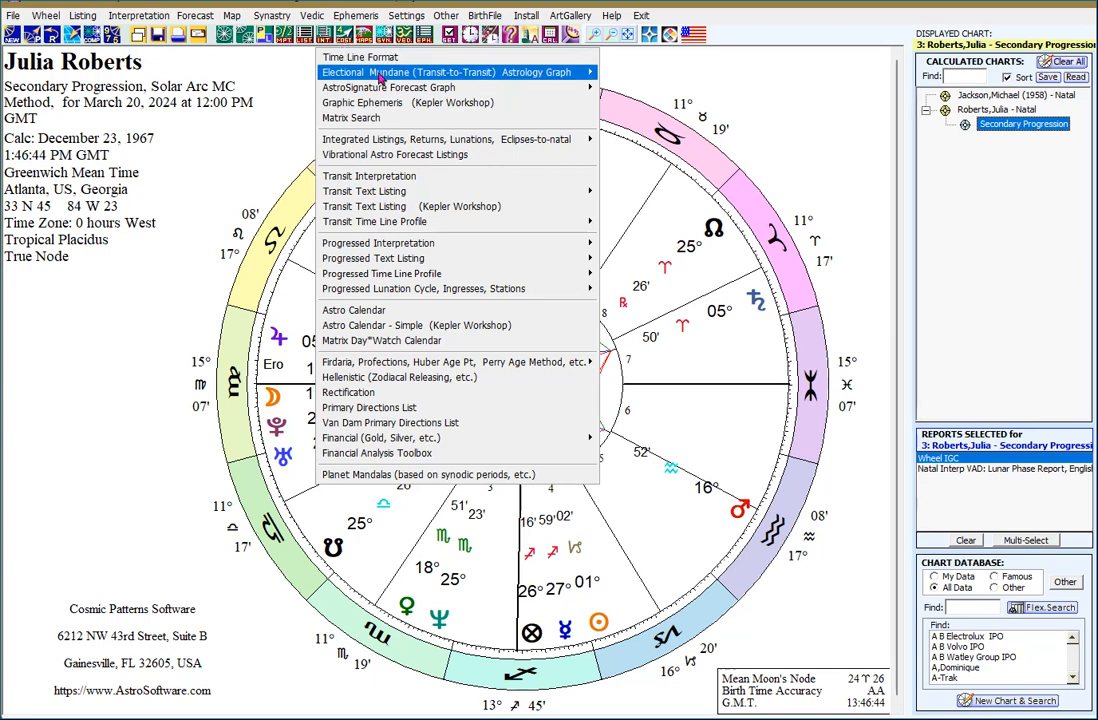
mouse_move(388, 90)
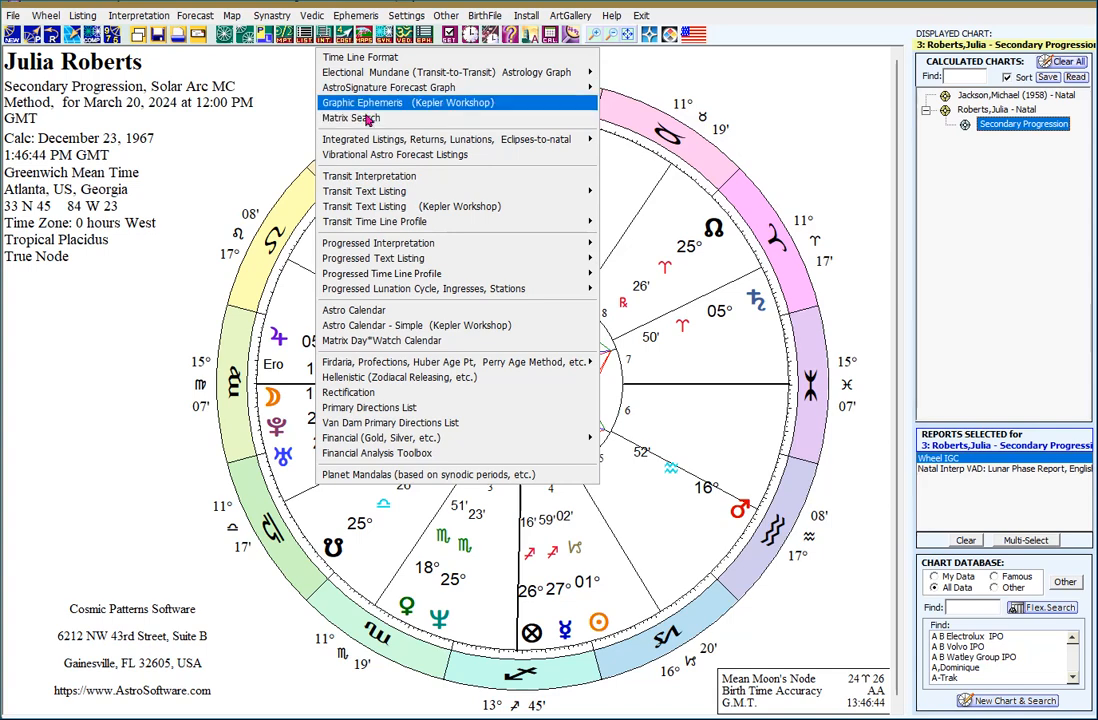
click(366, 62)
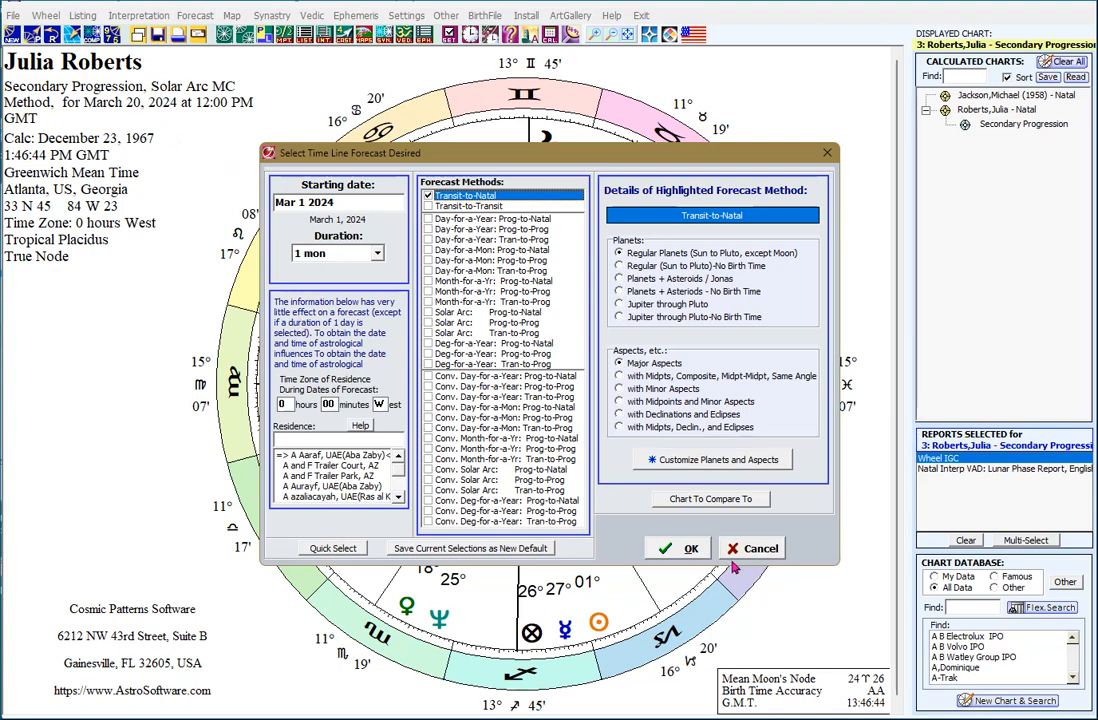
key(Escape)
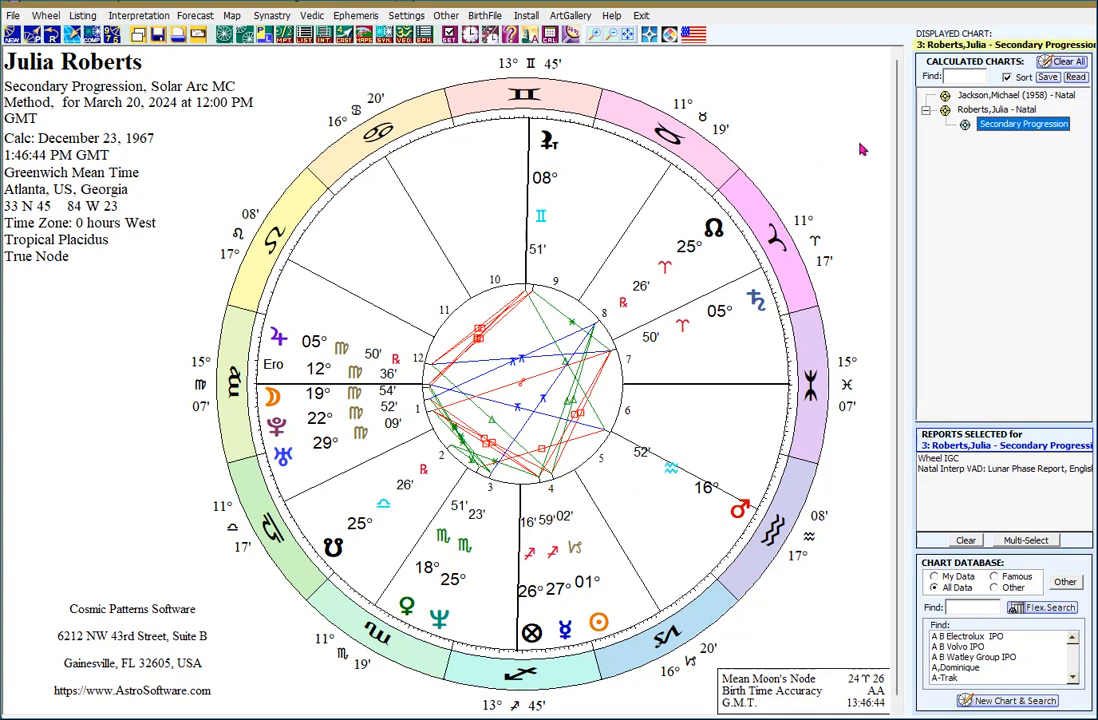
Step: Generate a Transit-to-Natal time line forecast for the Julia Roberts natal chart, starting Mar 1 2024 with a duration of 1 month
click(992, 110)
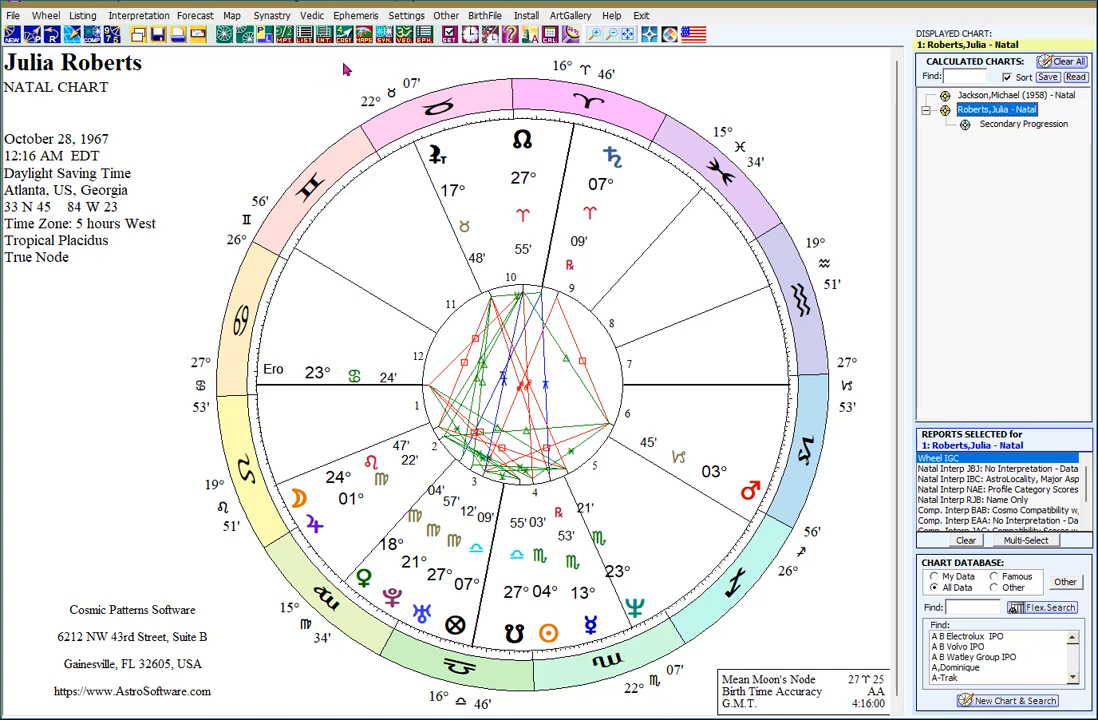
click(296, 35)
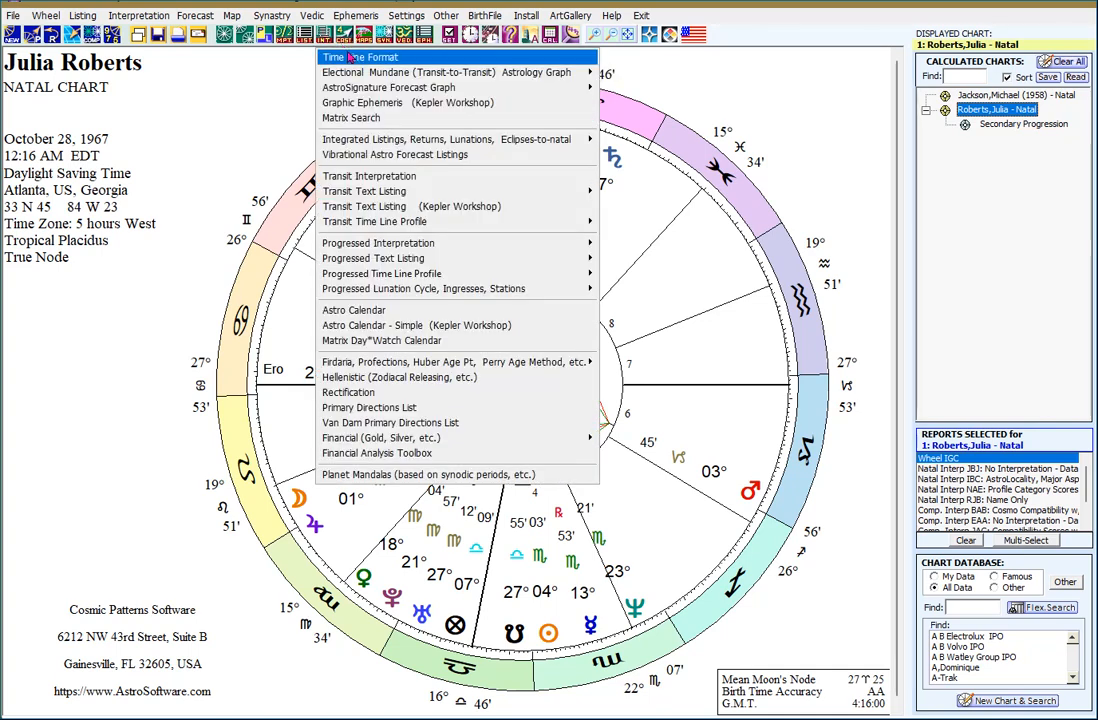
click(352, 58)
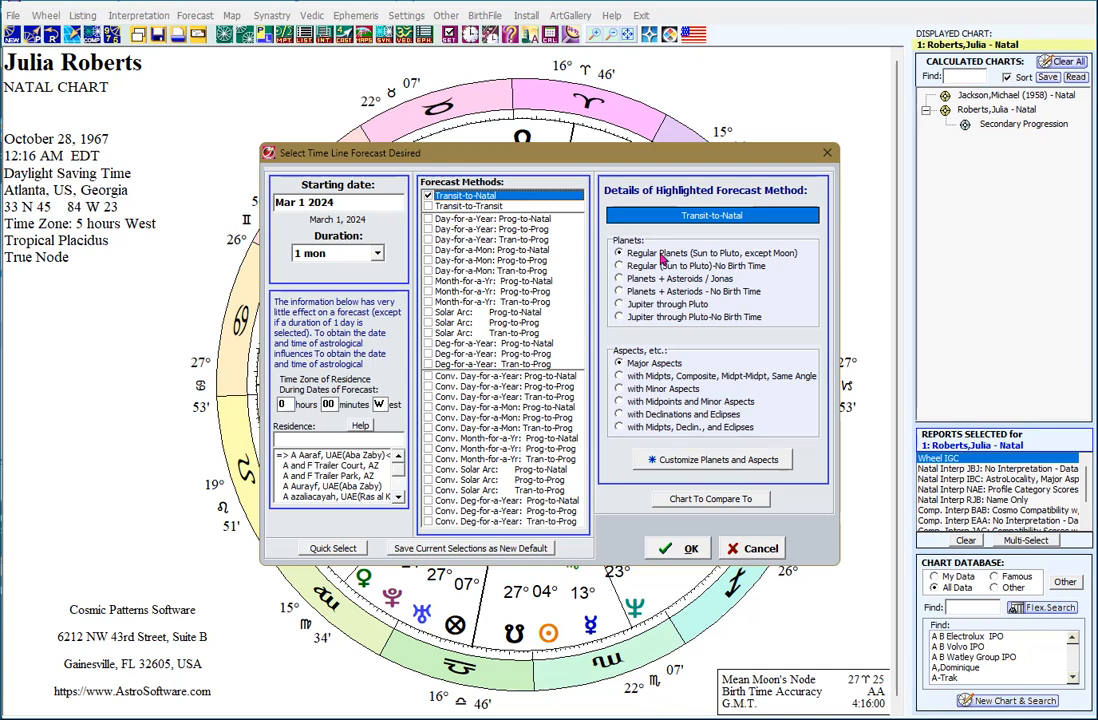
click(377, 254)
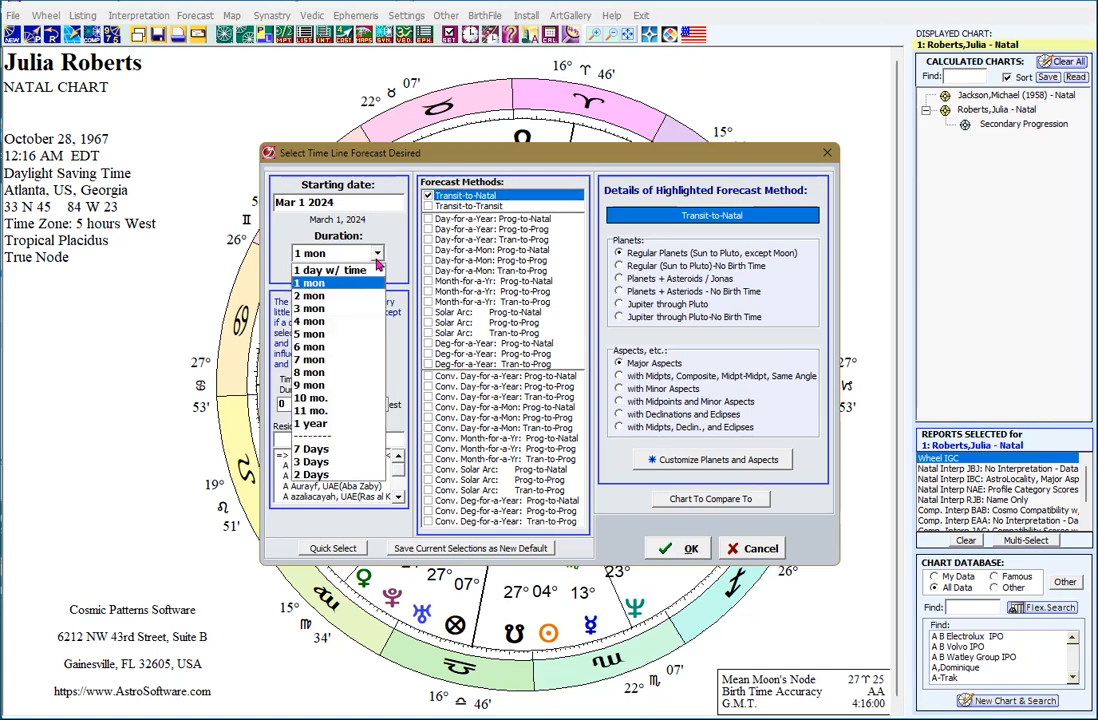
click(338, 285)
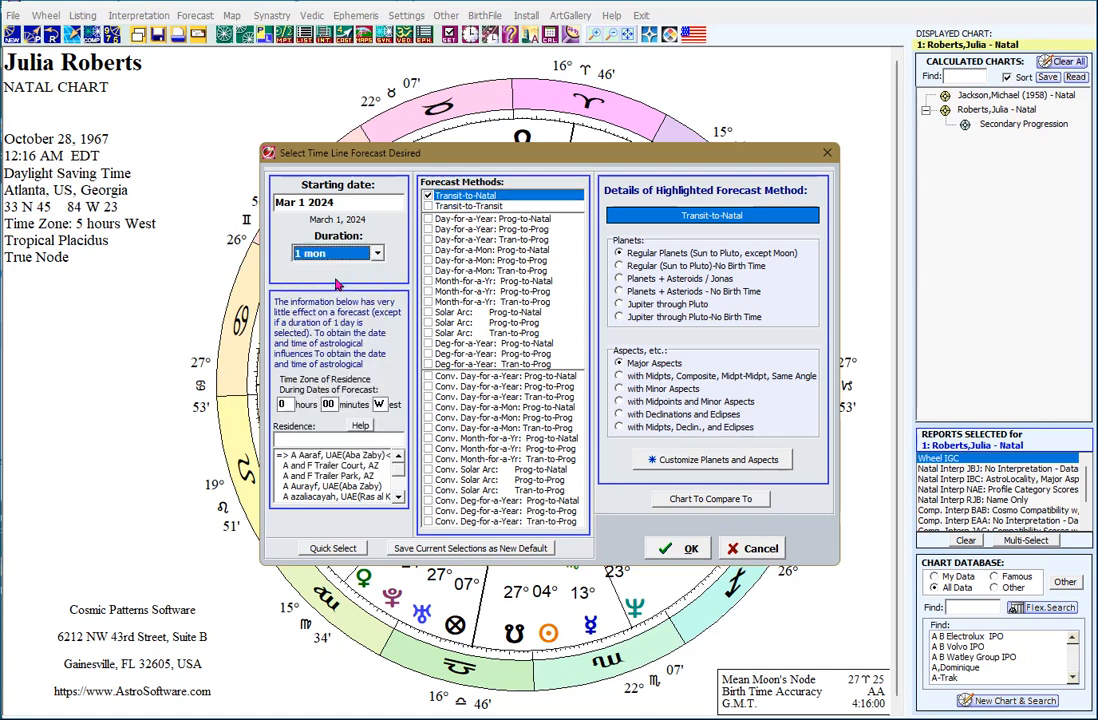
click(689, 550)
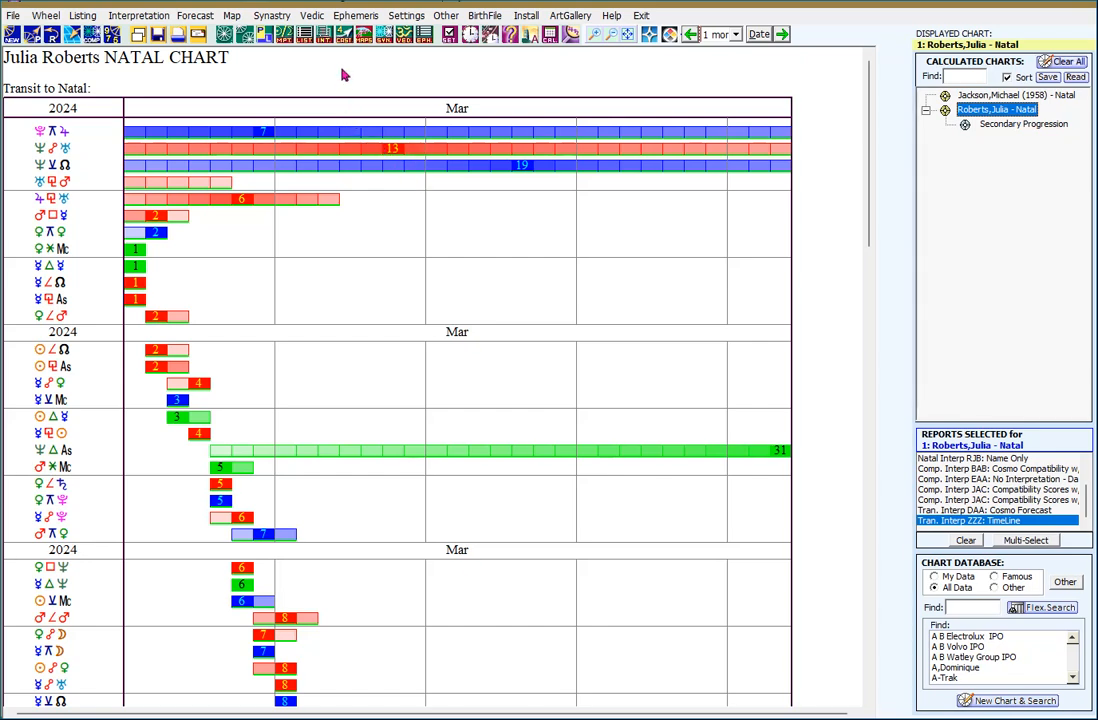
Step: Run an electional Transit-to-Transit forecast from the Main Forecast AstroSignatures, adding Visionary, Inspired and Imagination, Confusion to Business Success
click(344, 35)
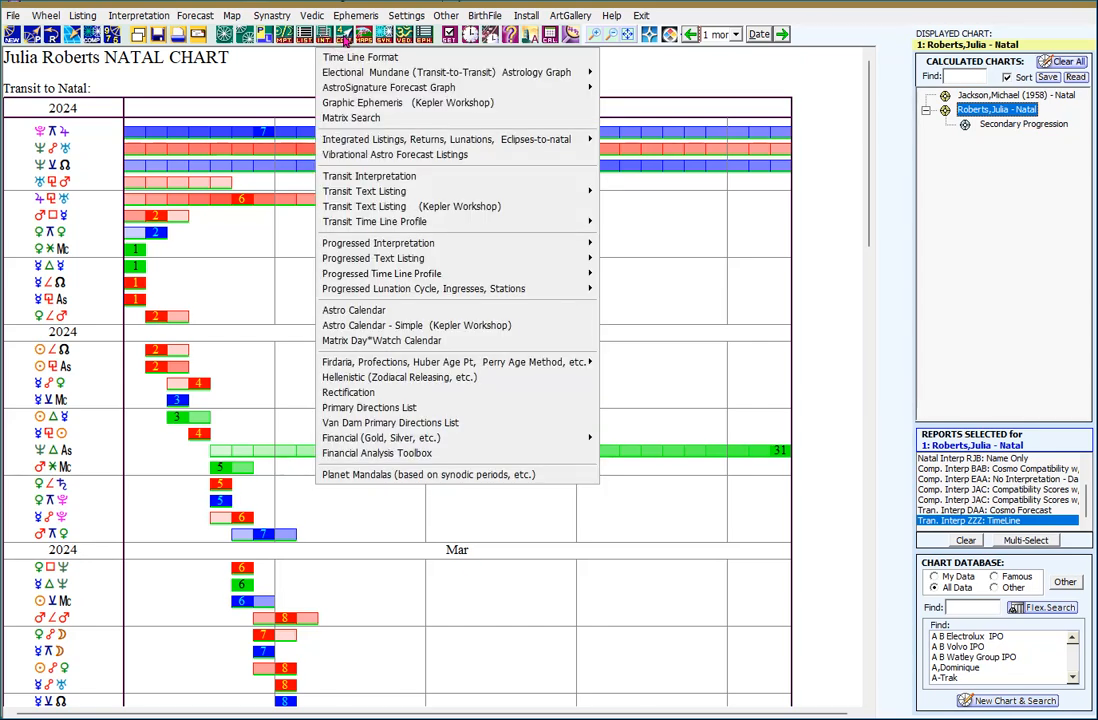
mouse_move(360, 72)
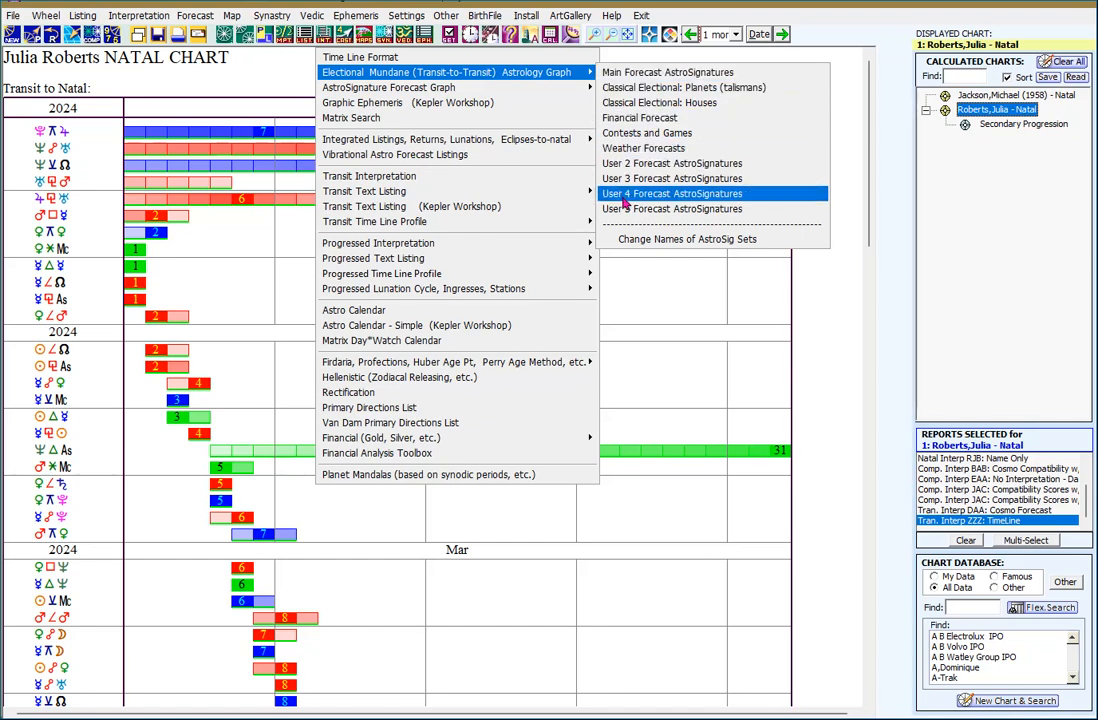
click(650, 80)
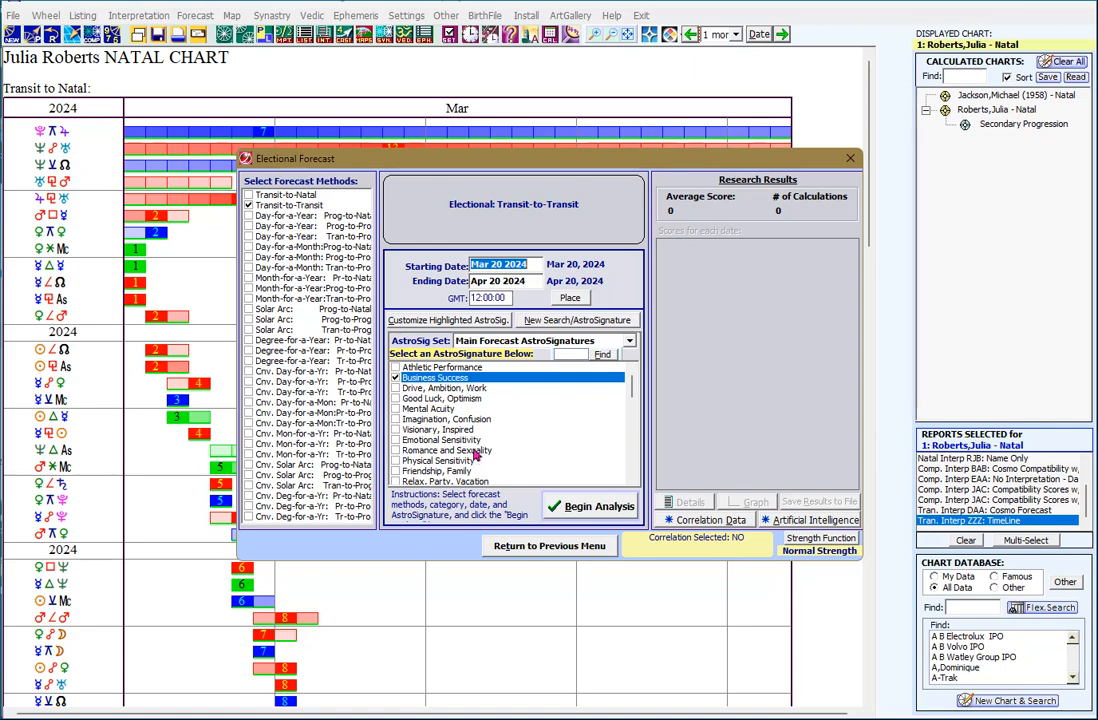
click(396, 431)
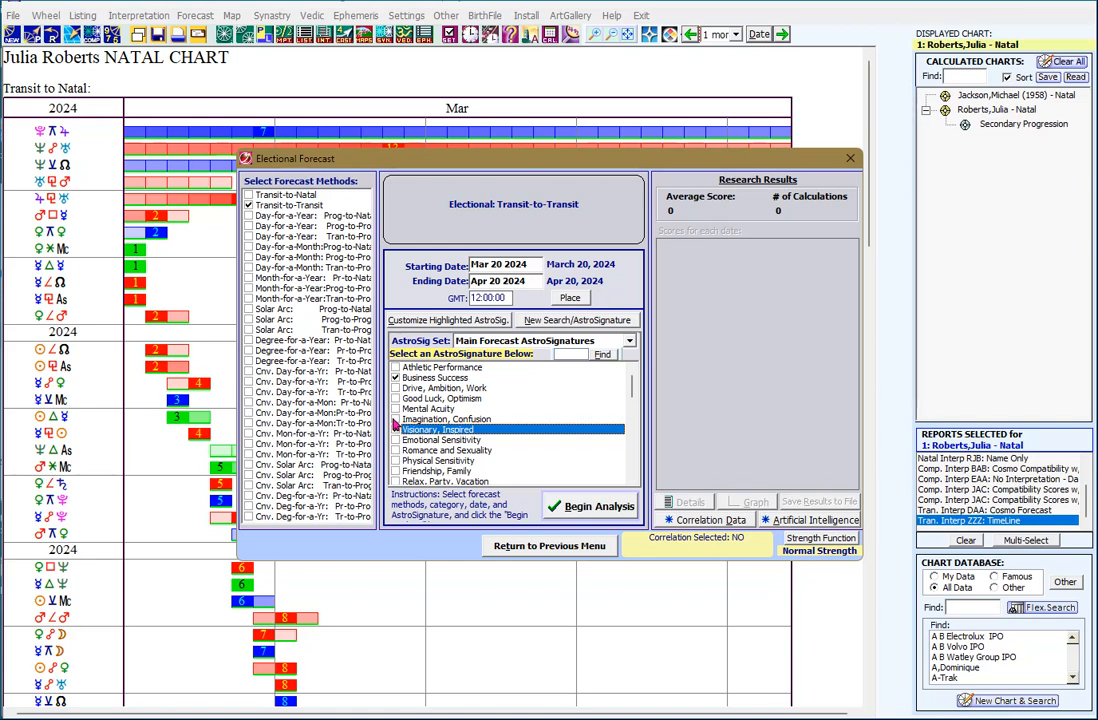
click(396, 419)
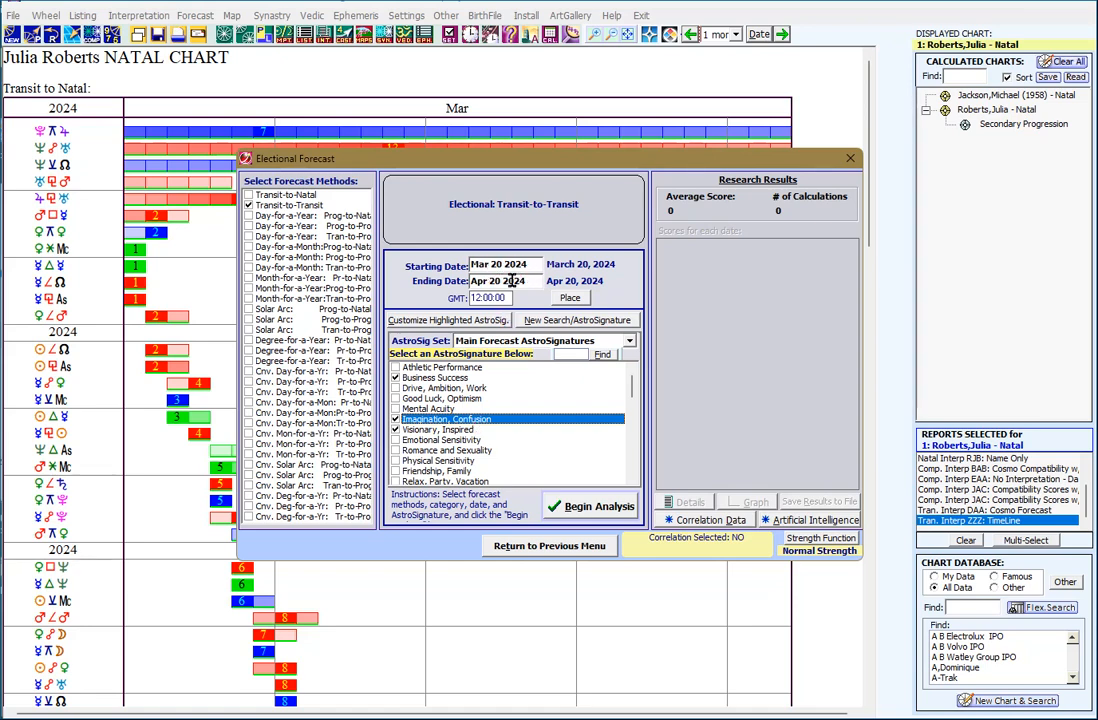
click(593, 507)
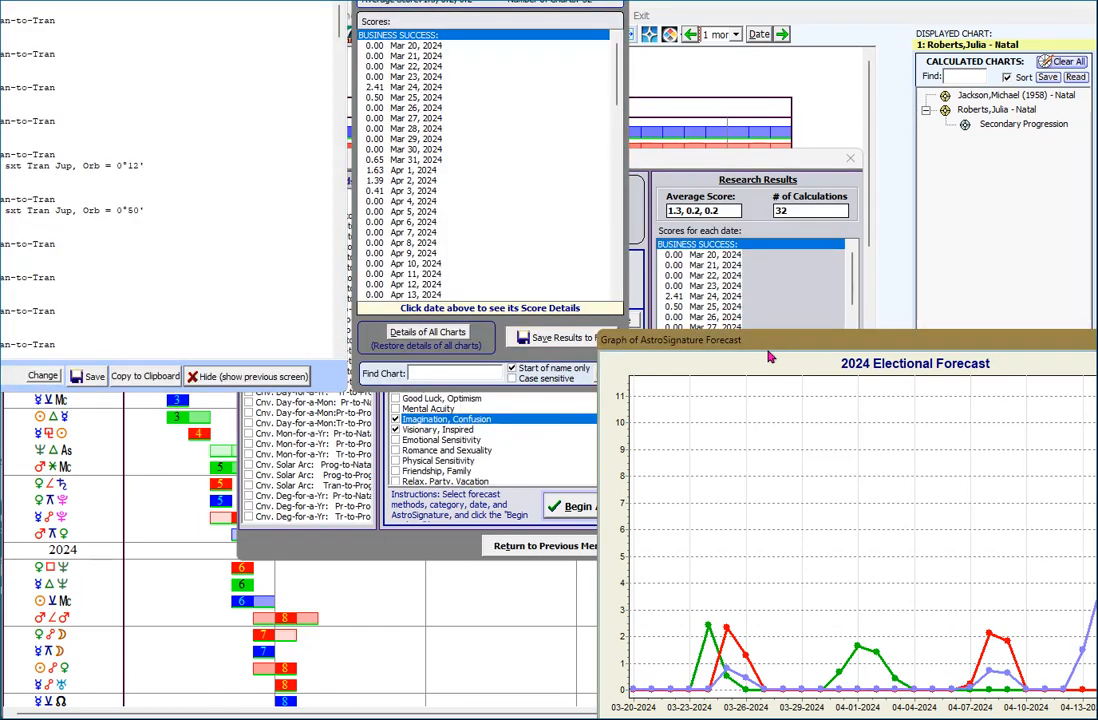
Step: Arrange the forecast graph, the listing of dates and the score details windows so their contents can be read together
drag(770, 357, 623, 252)
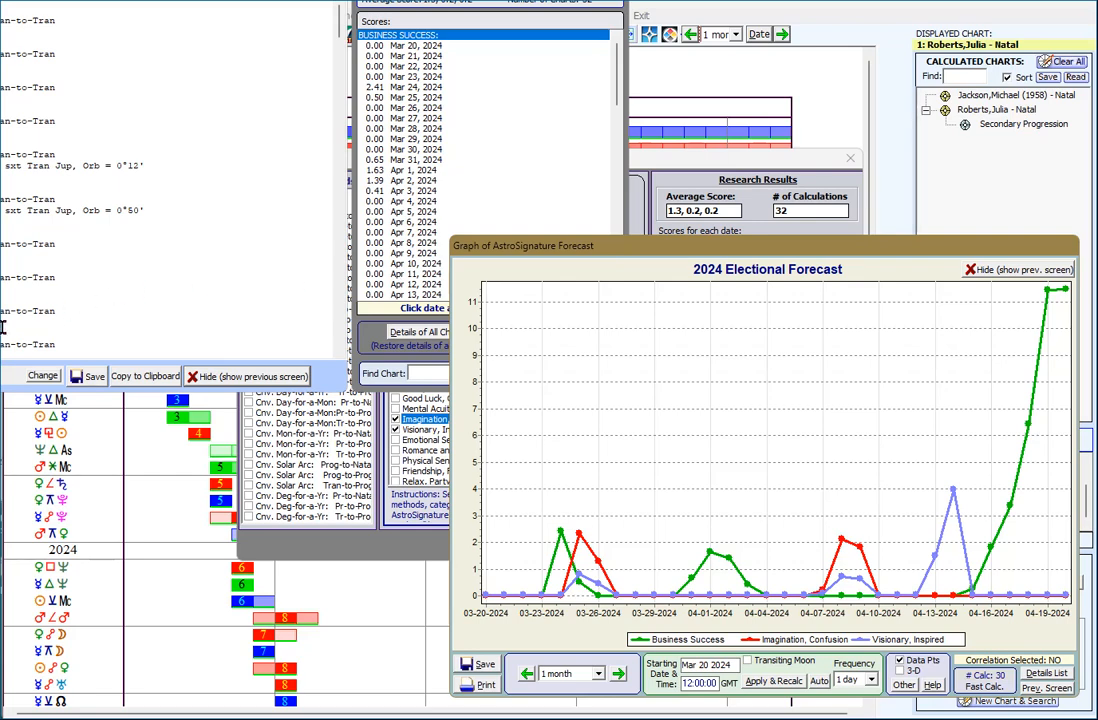
click(405, 27)
drag(405, 27, 465, 53)
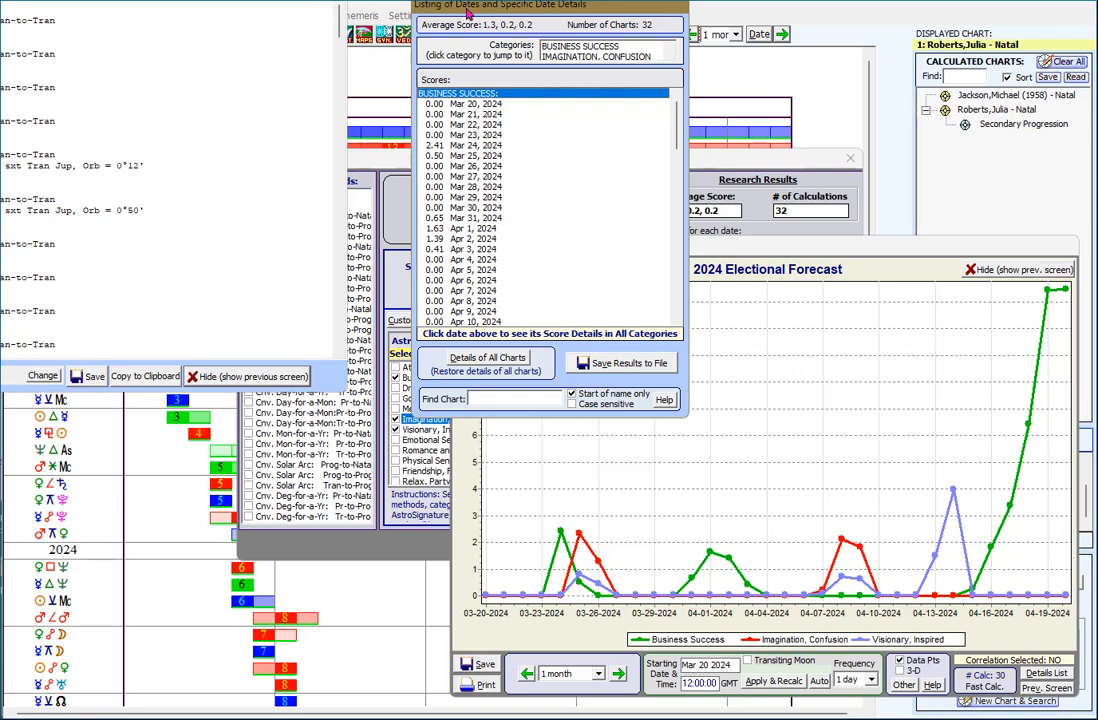
drag(472, 15, 480, 21)
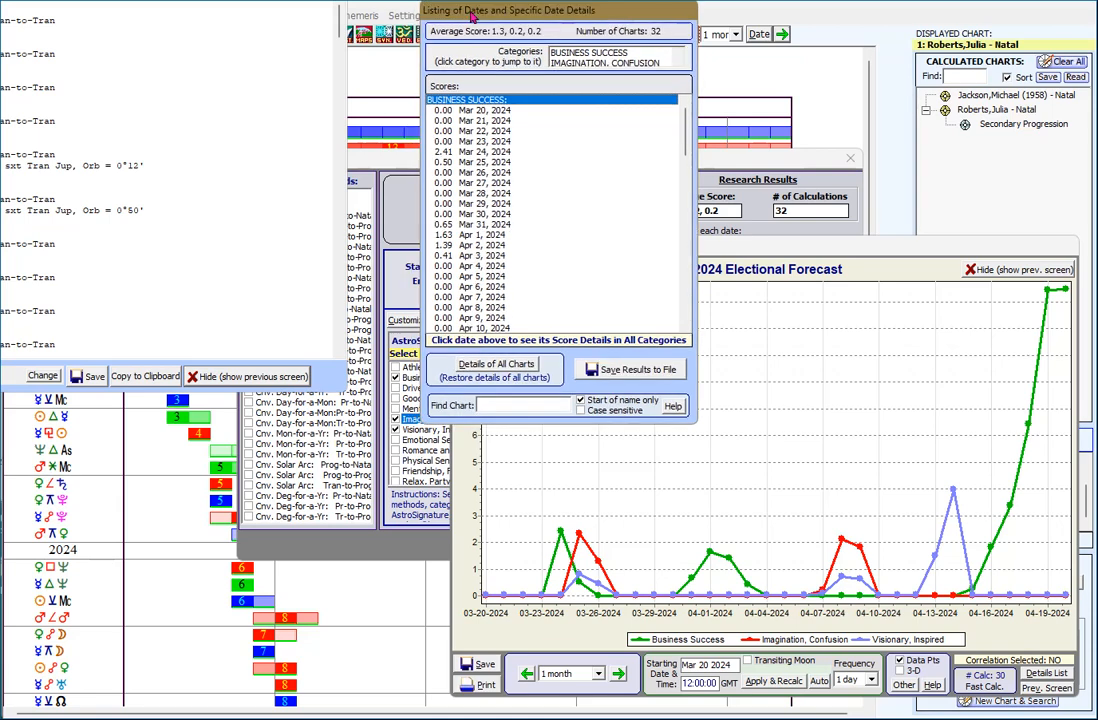
click(131, 4)
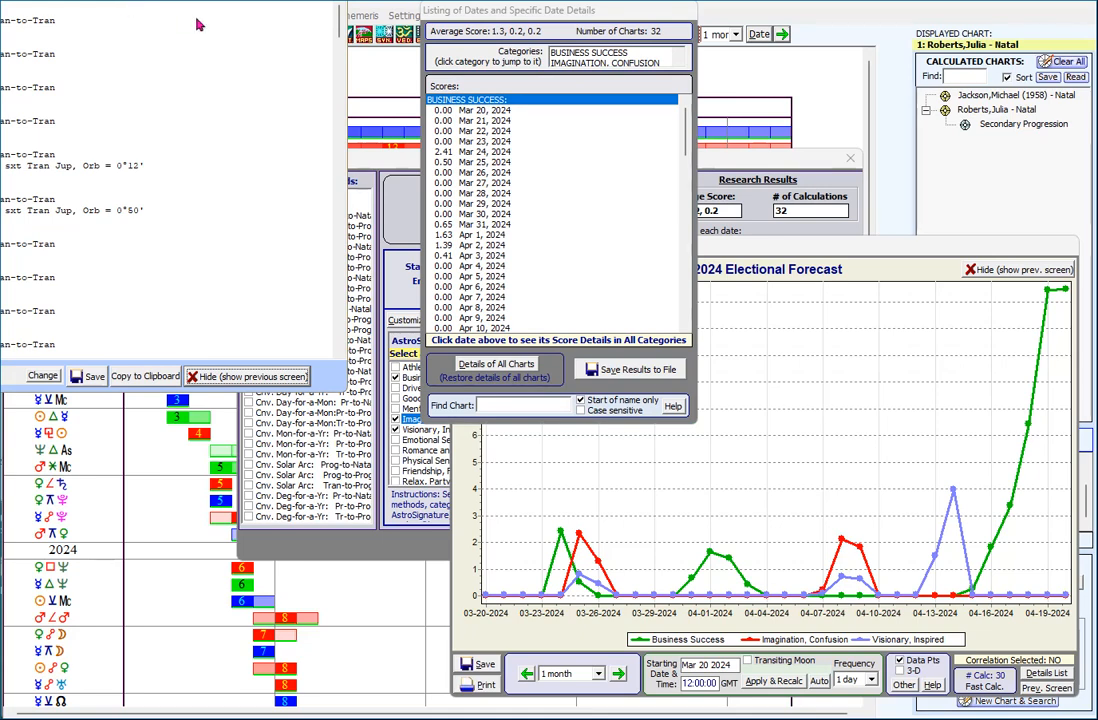
drag(197, 19, 352, 43)
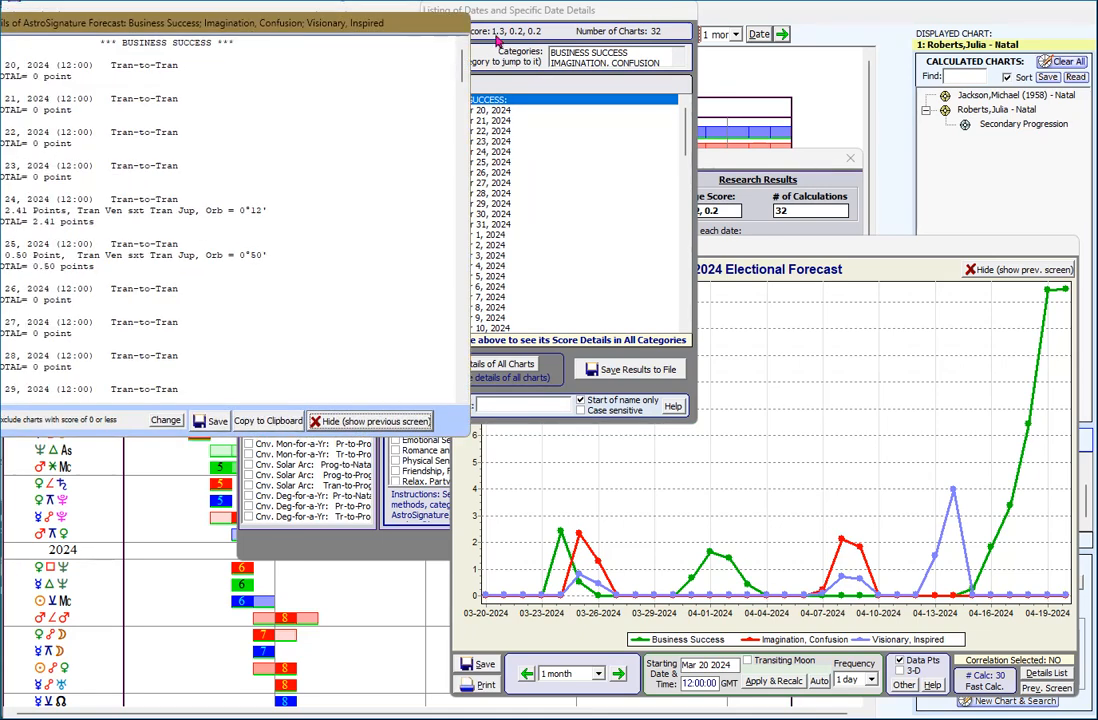
click(428, 14)
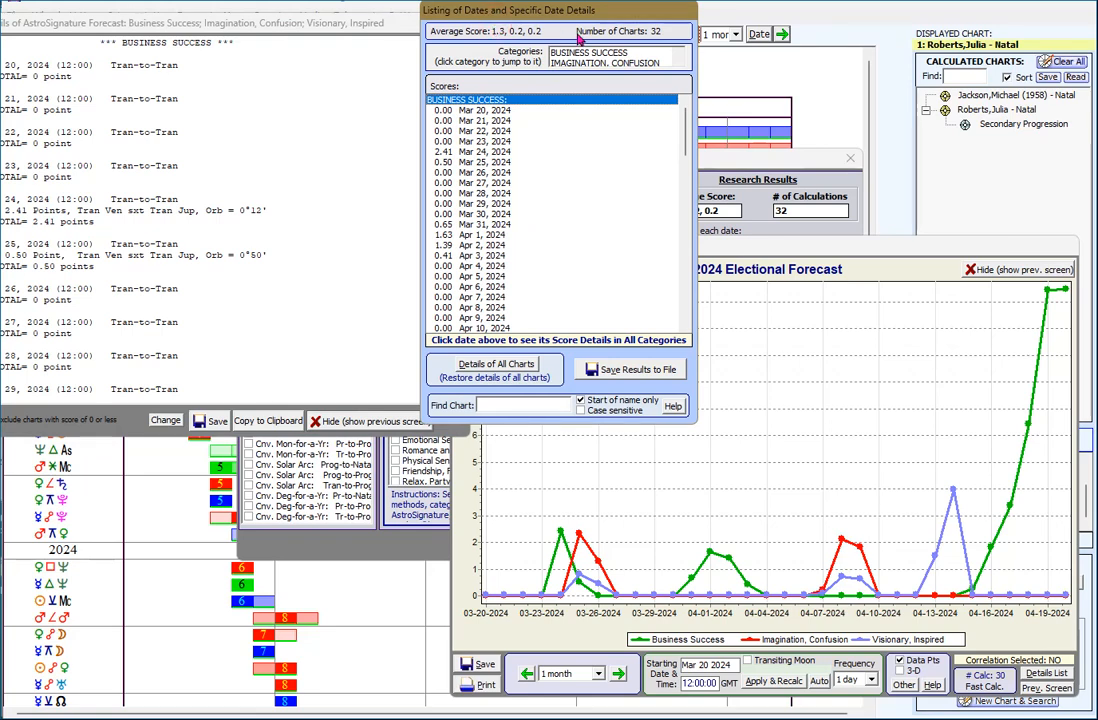
drag(545, 17, 589, 34)
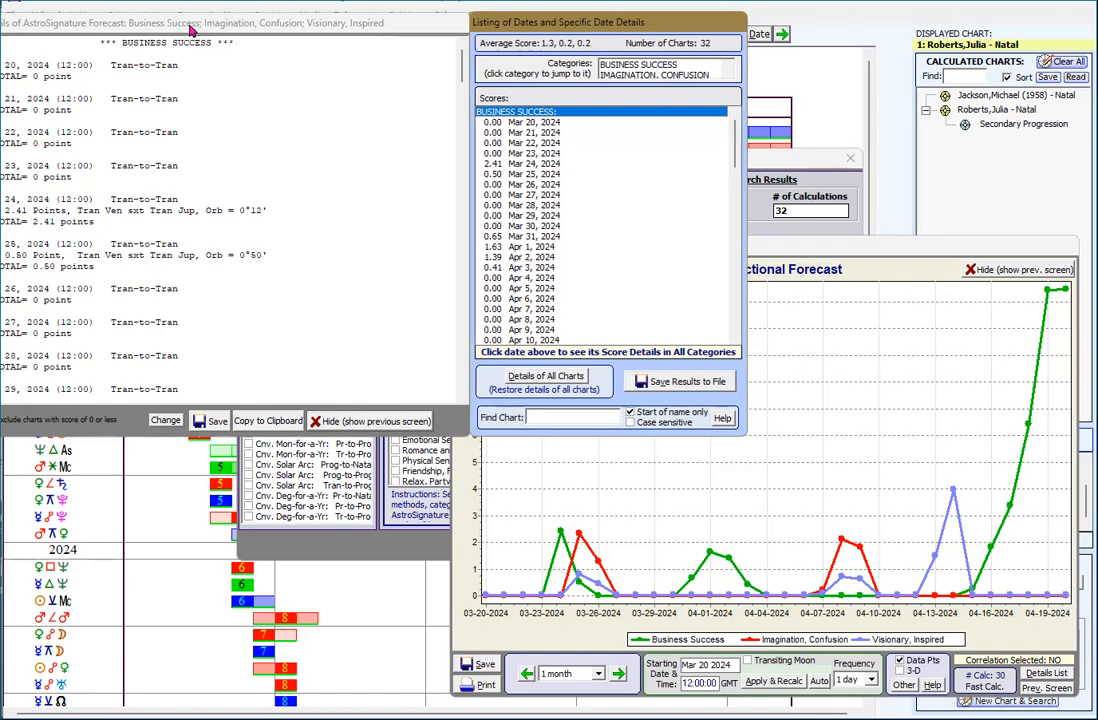
drag(191, 30, 221, 22)
click(542, 42)
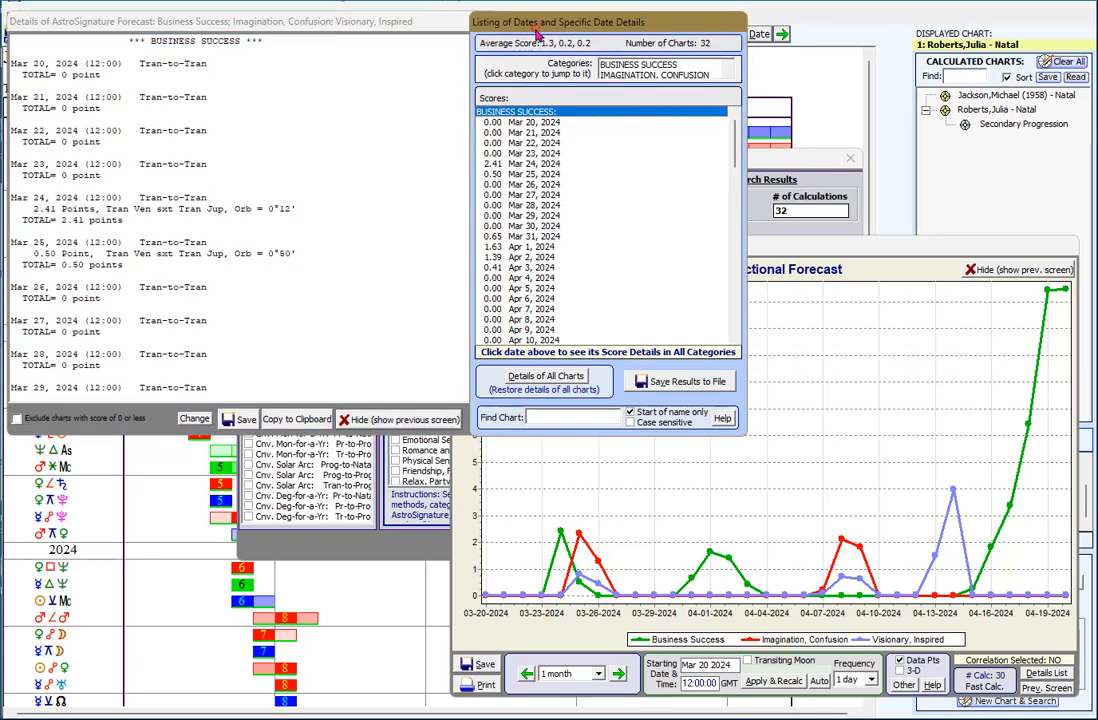
drag(537, 35, 561, 38)
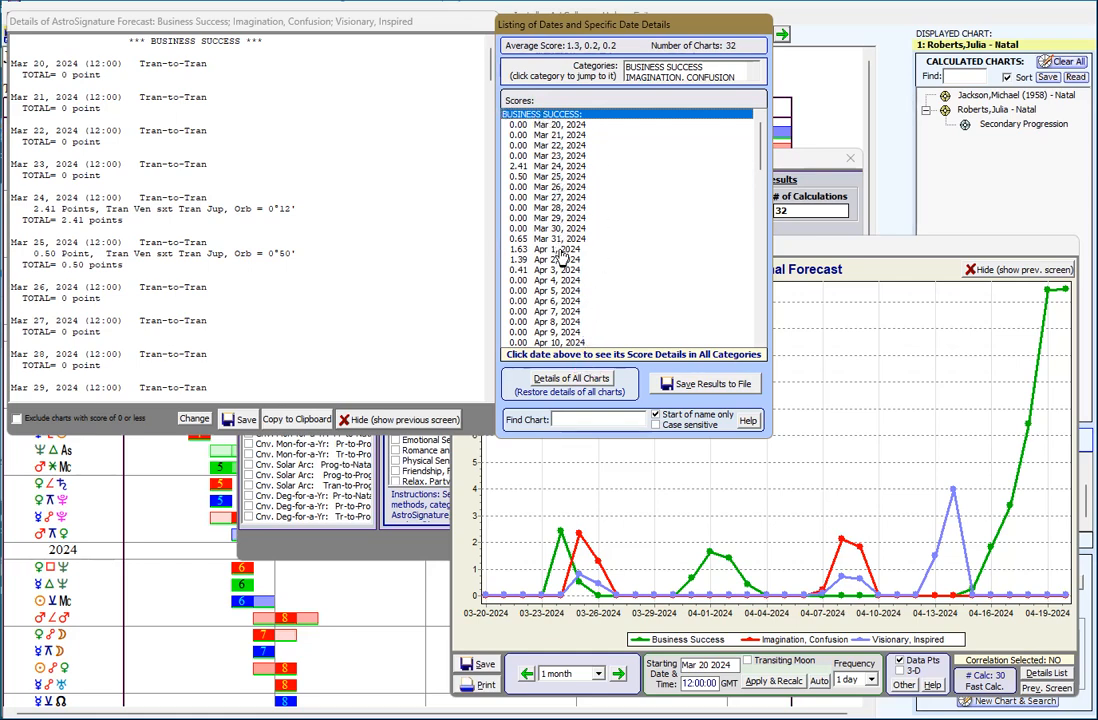
Step: Show the Mar 24, 2024 score details excluding charts with a score of 0 or less, and display the forecast graph in 3-D
click(524, 166)
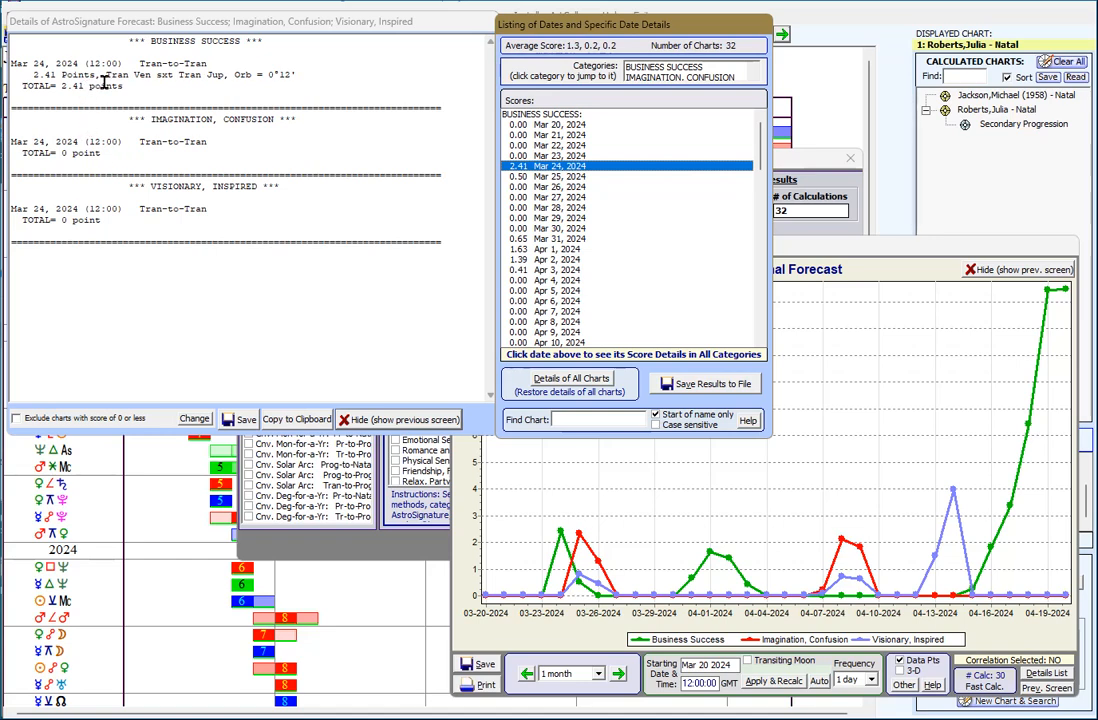
click(16, 418)
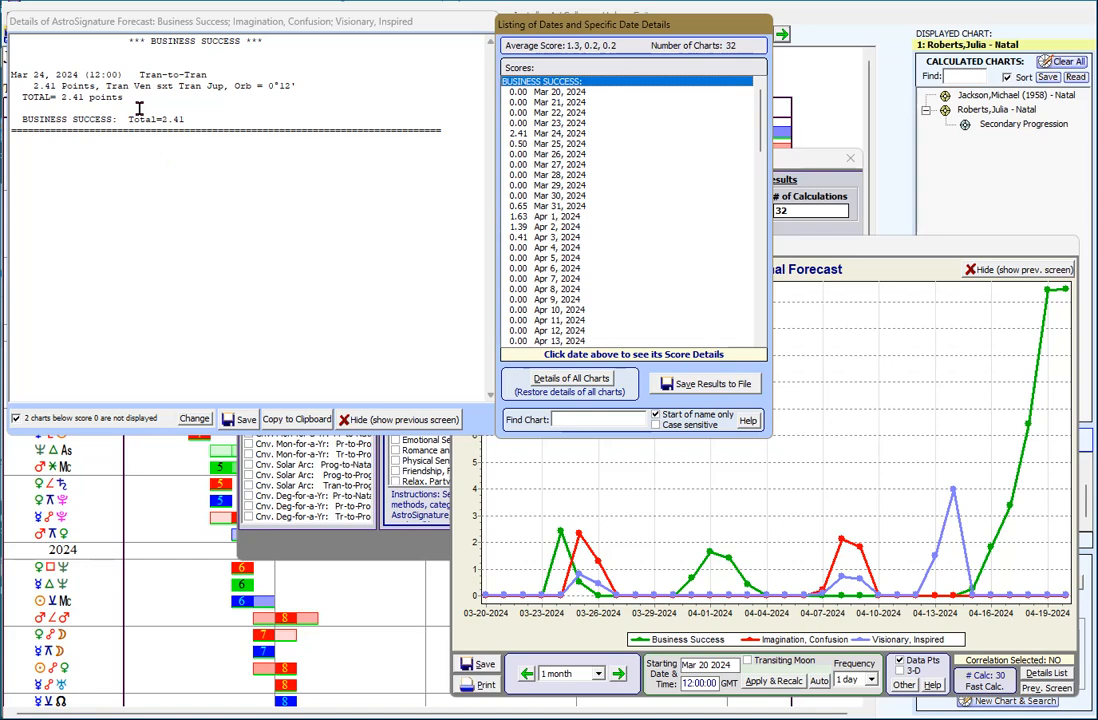
click(465, 615)
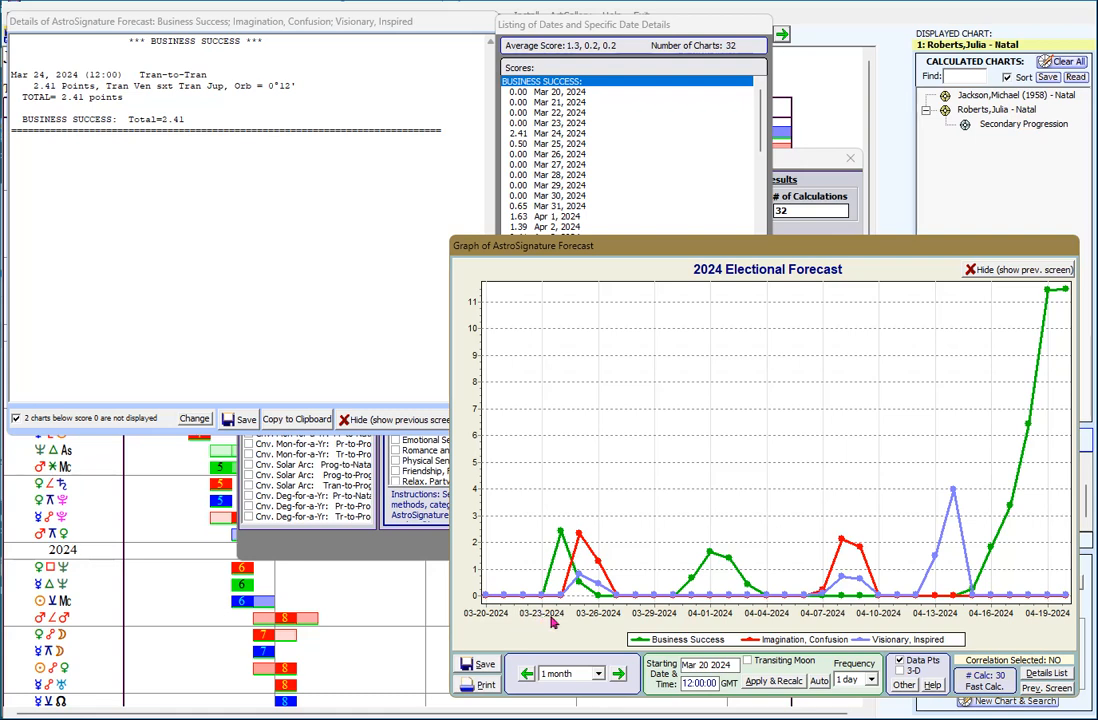
click(902, 672)
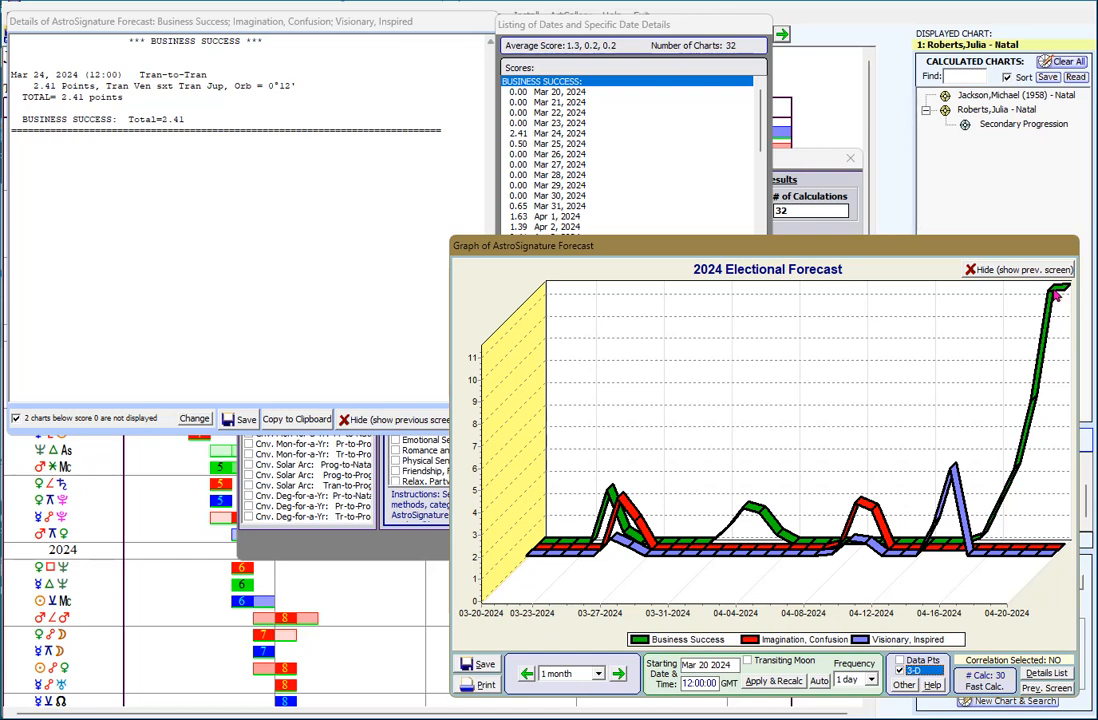
Step: View the score details for Apr 20, 2024, and leave the electional forecast to return to the natal time line
click(760, 147)
scroll(760, 147, down, 1)
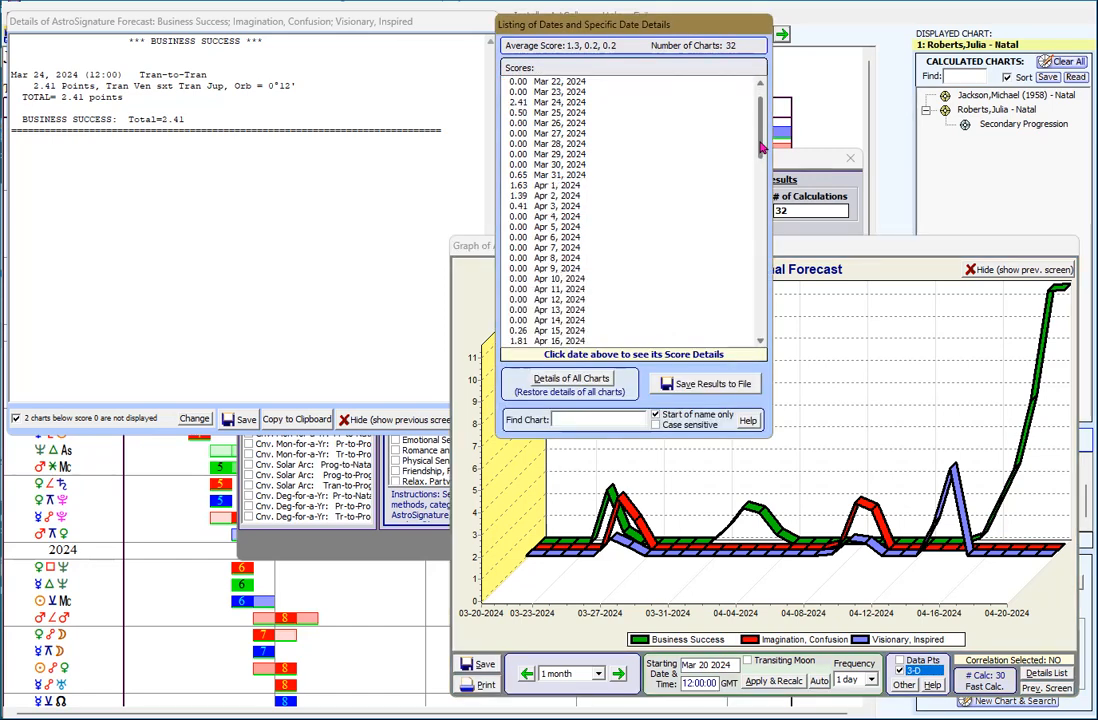
drag(760, 147, 760, 160)
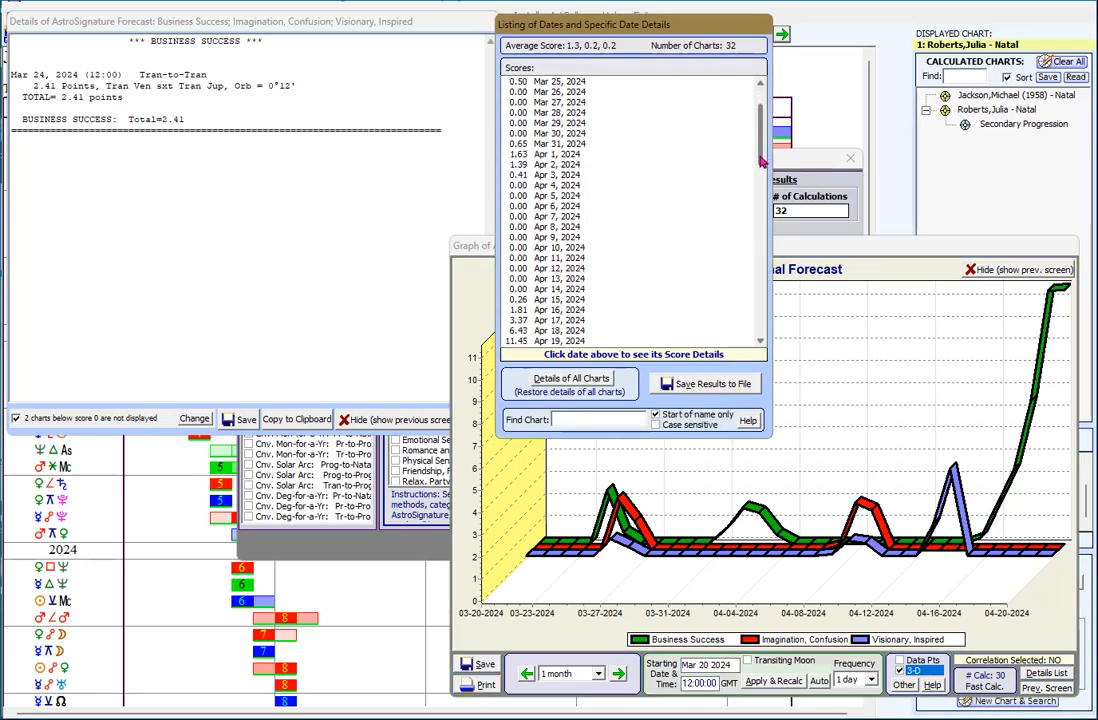
drag(760, 156, 762, 161)
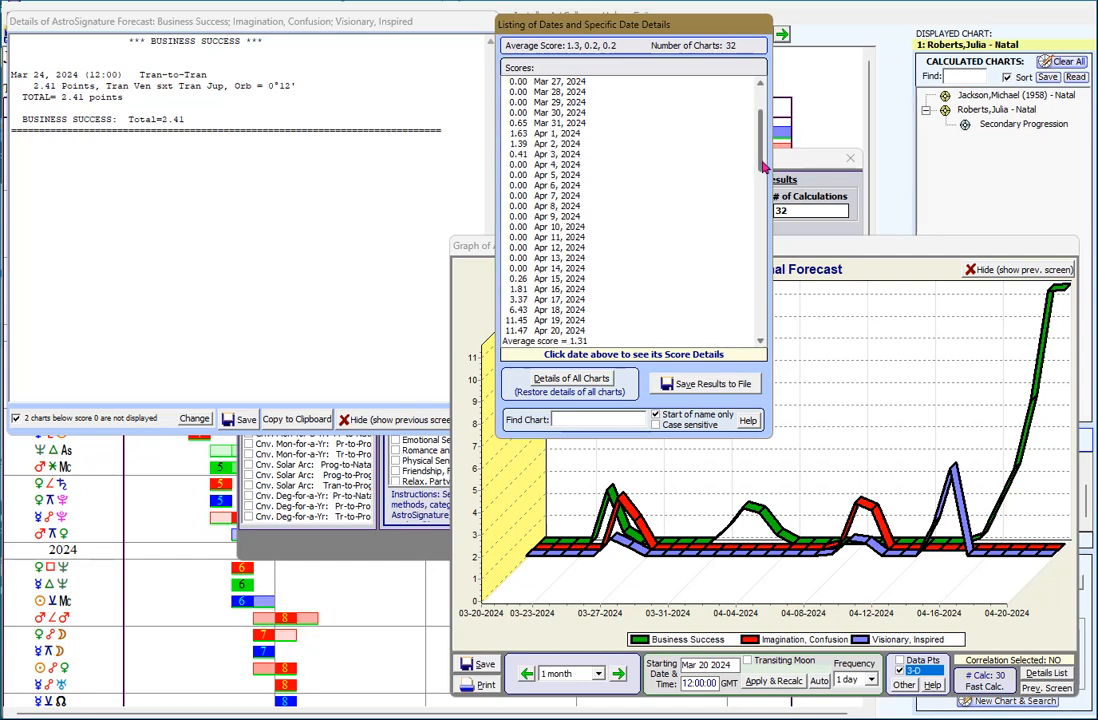
click(524, 336)
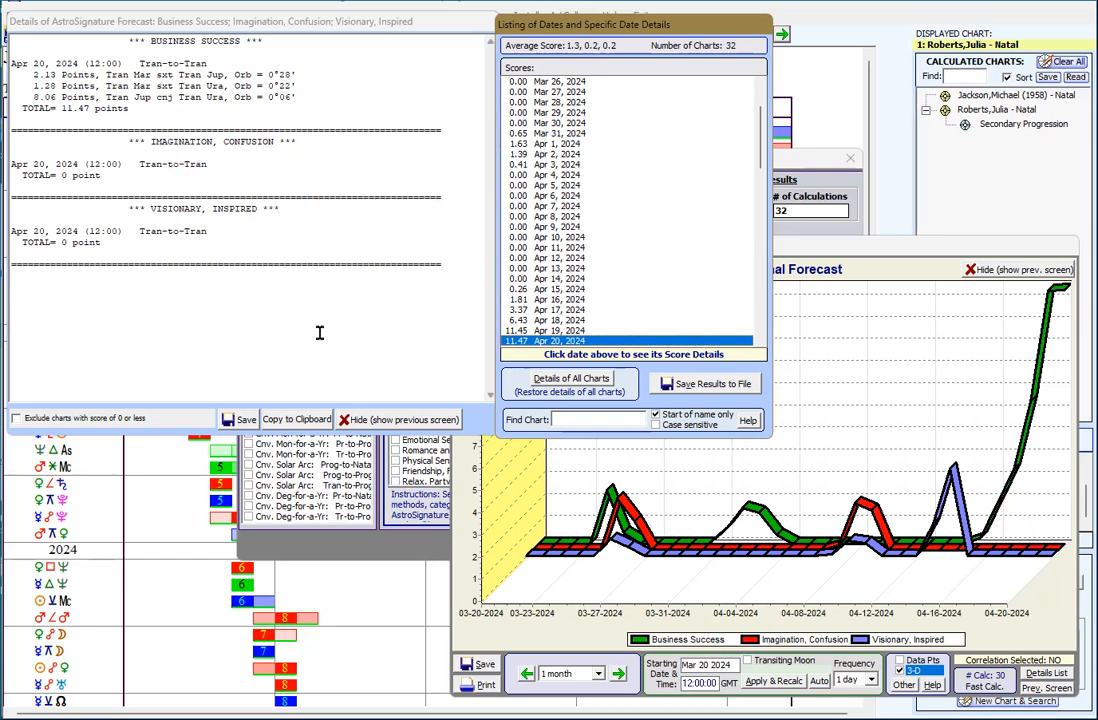
click(408, 547)
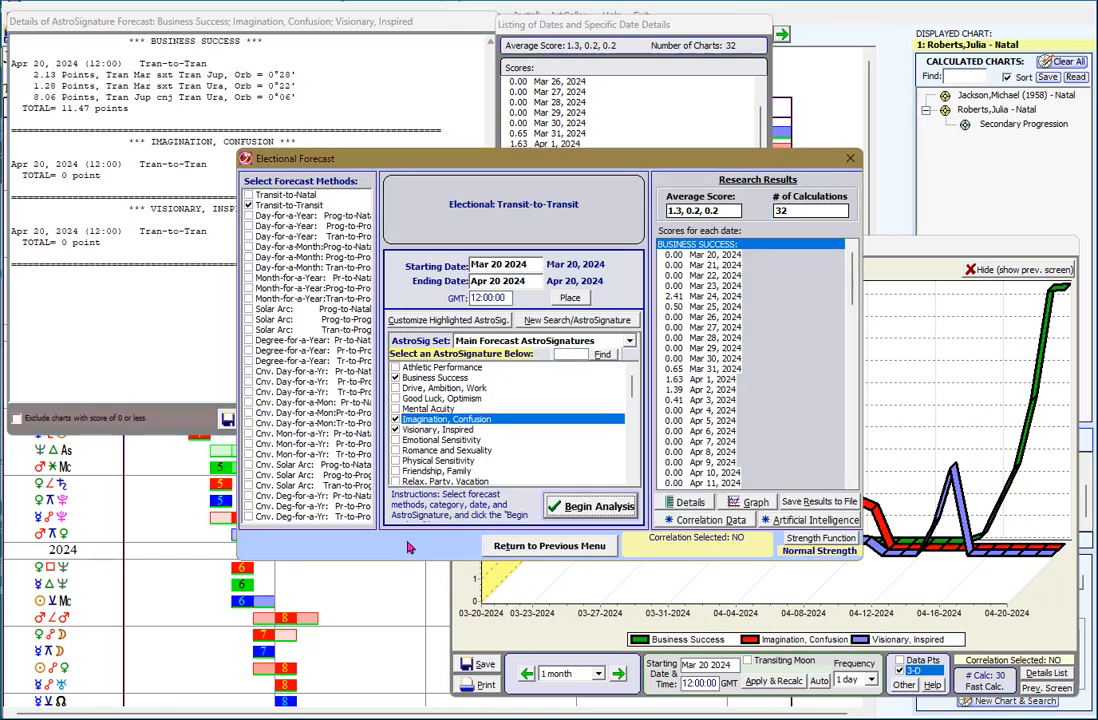
click(538, 548)
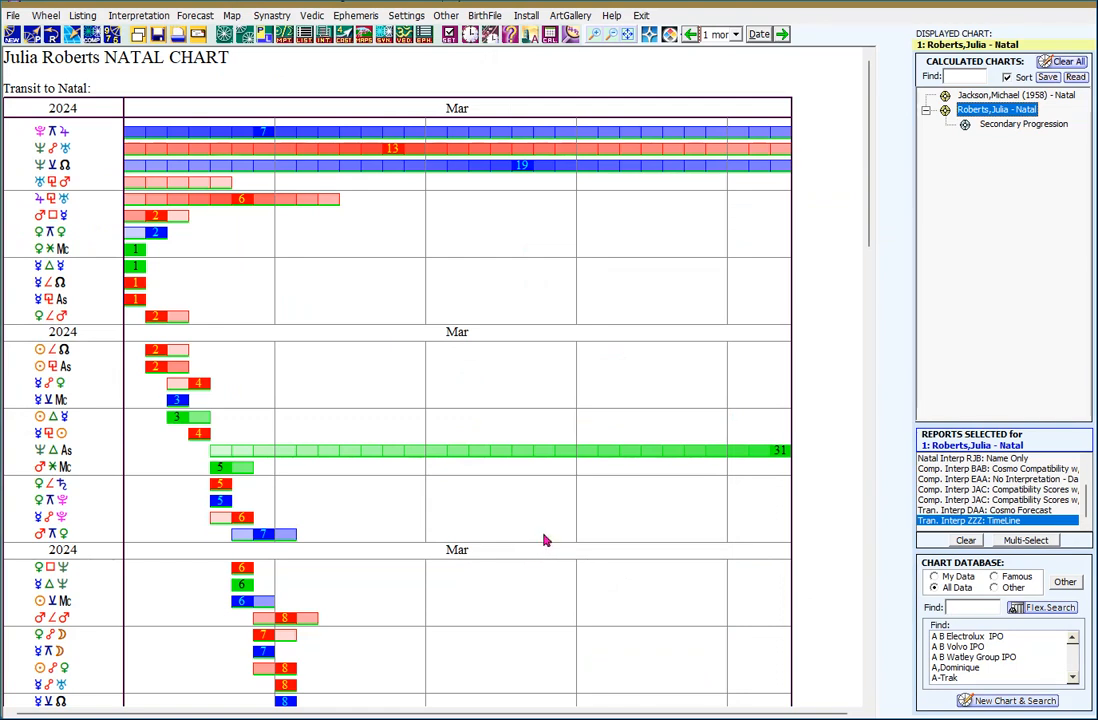